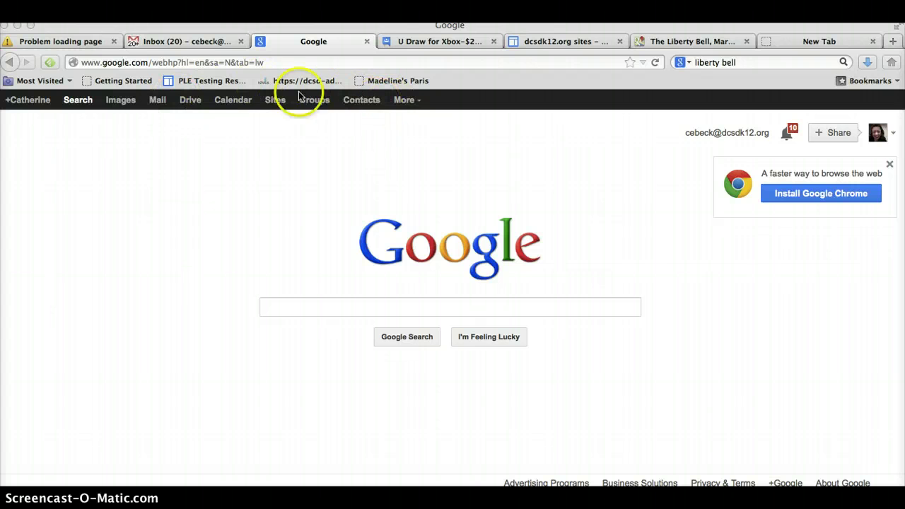
Step: Open Google Maps from the full list of Google products
click(408, 102)
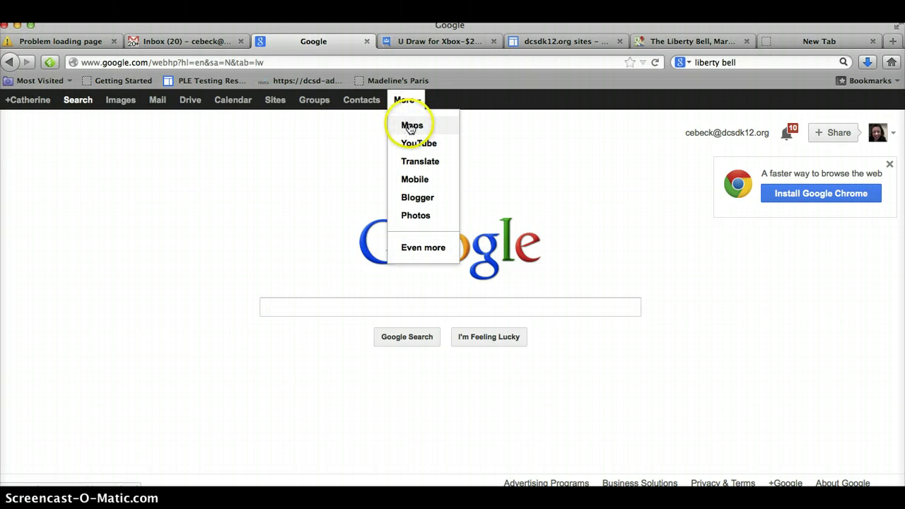
click(412, 247)
click(384, 353)
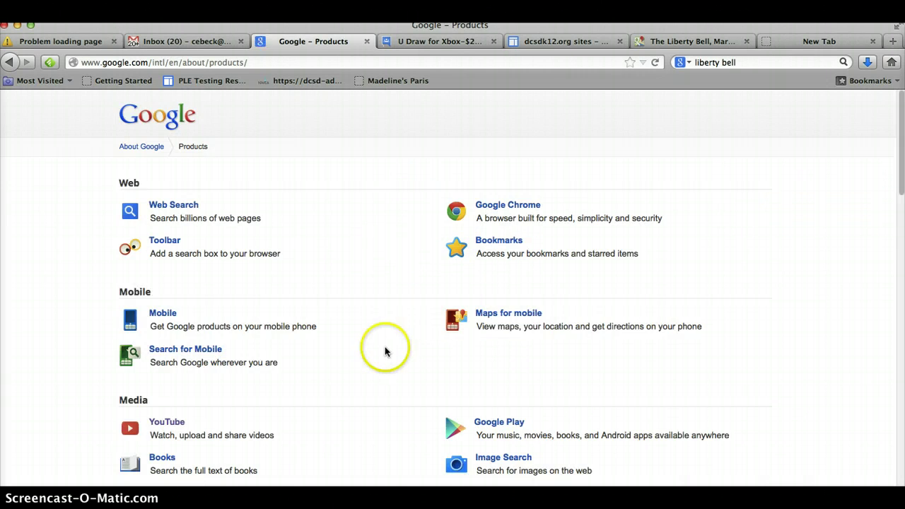
scroll(383, 358, down, 5)
scroll(382, 362, up, 2)
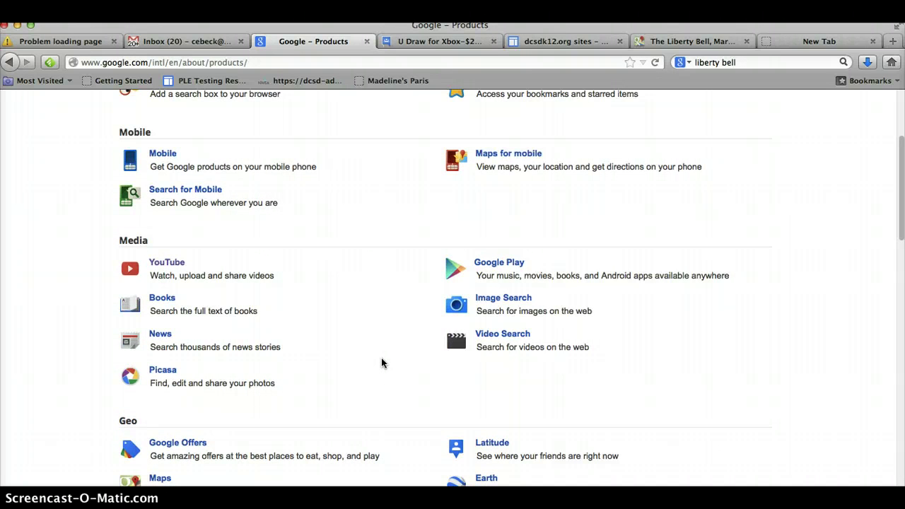
scroll(381, 363, down, 10)
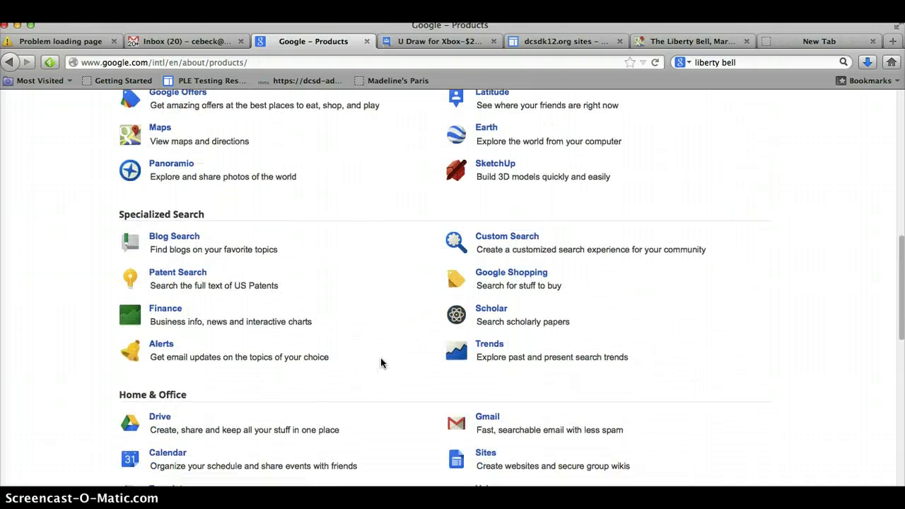
scroll(381, 362, up, 1)
click(204, 178)
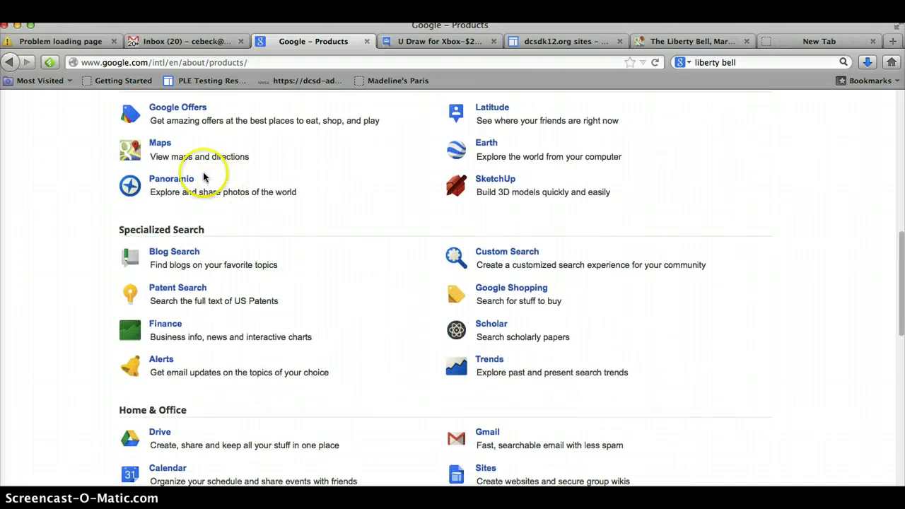
click(160, 147)
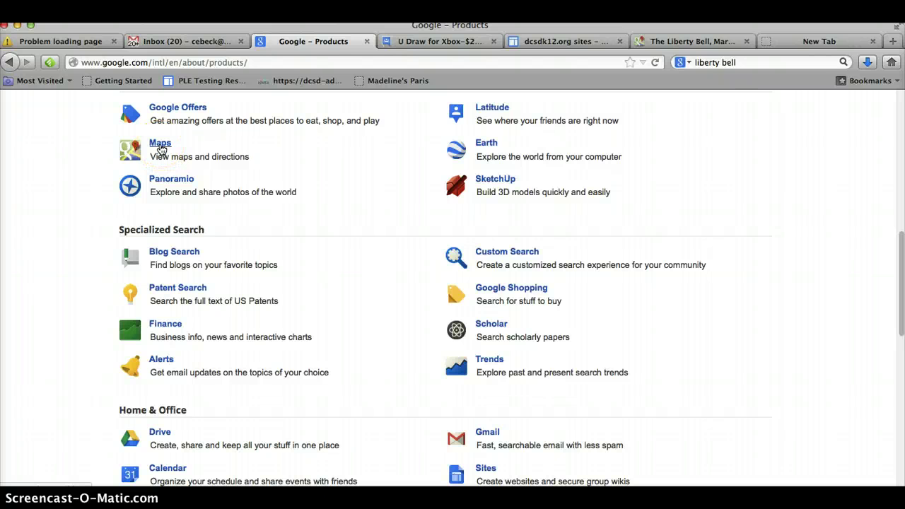
click(161, 147)
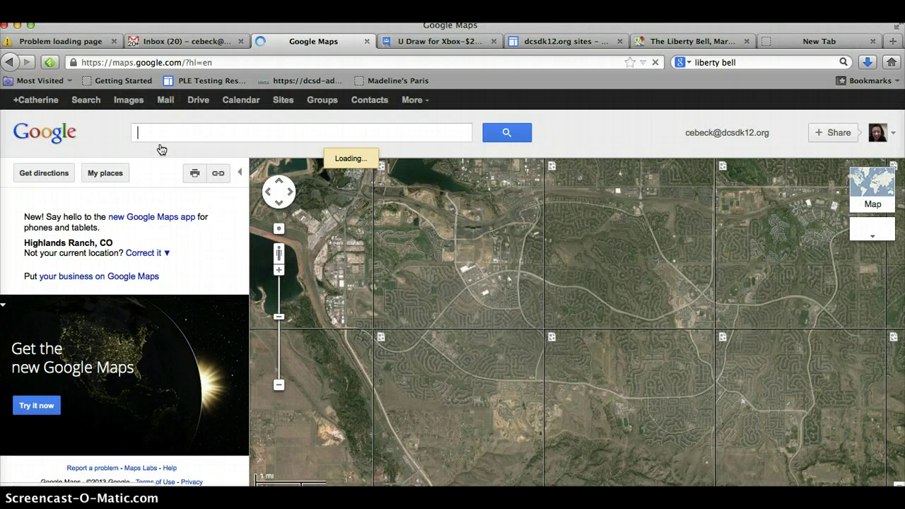
double_click(288, 230)
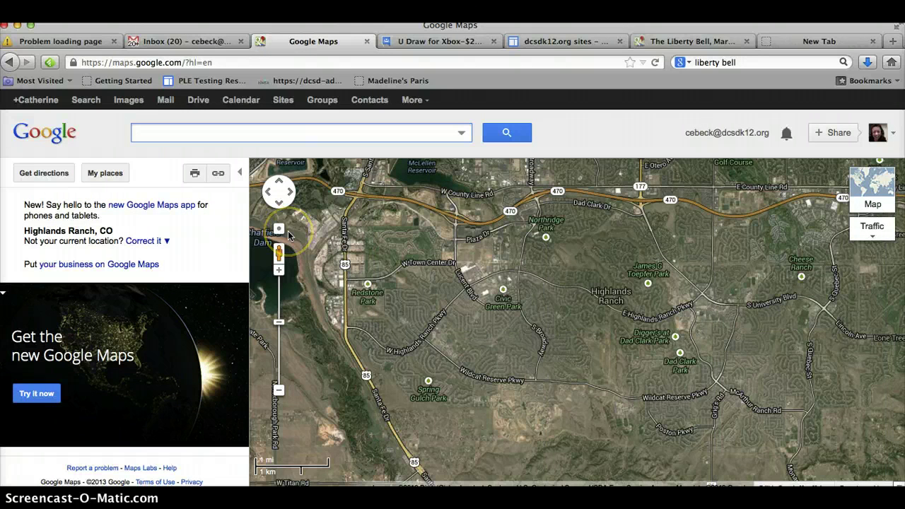
scroll(288, 231, up, 3)
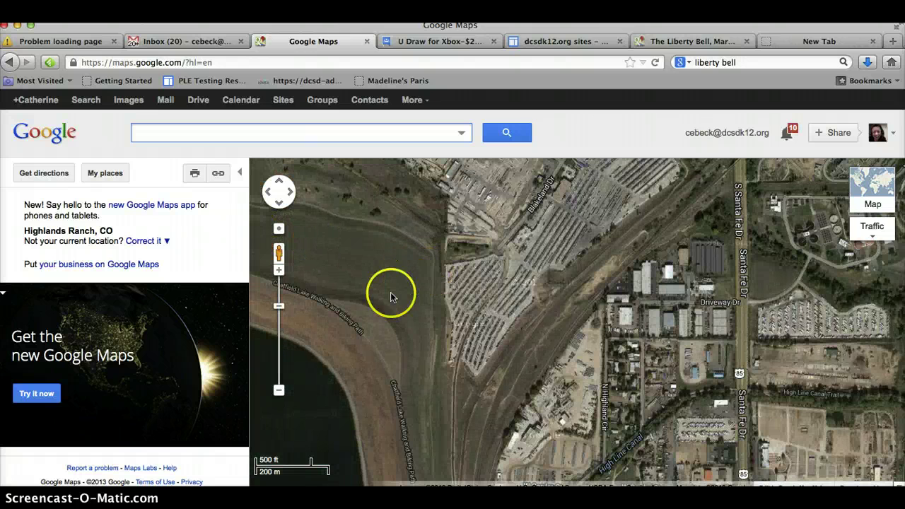
click(279, 390)
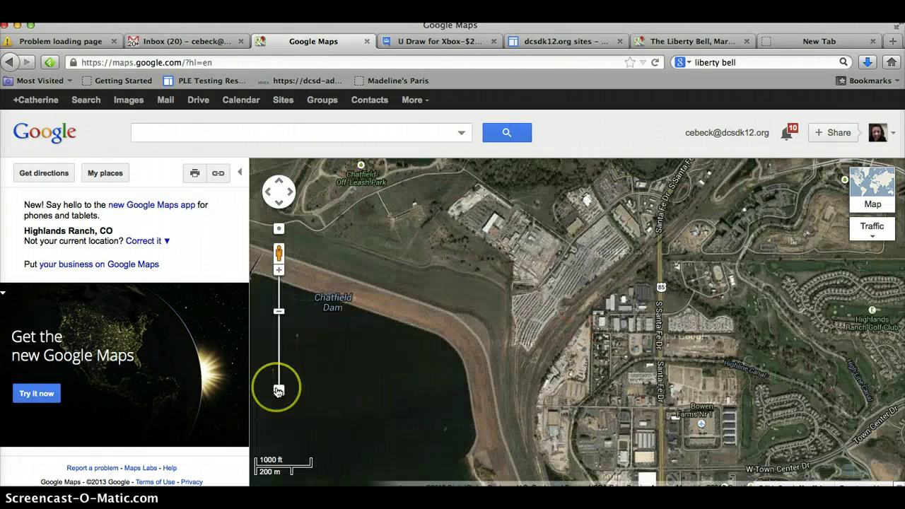
click(279, 390)
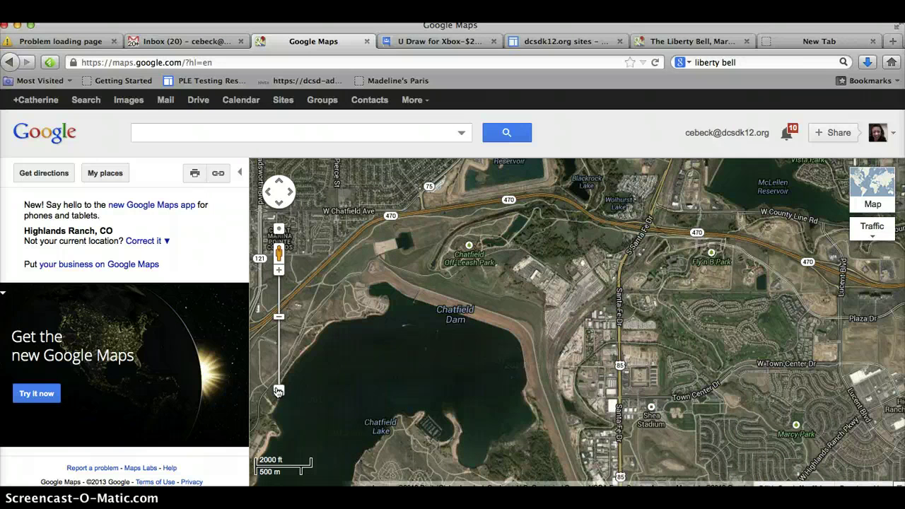
Step: Create a new custom map among the account's saved places
click(108, 177)
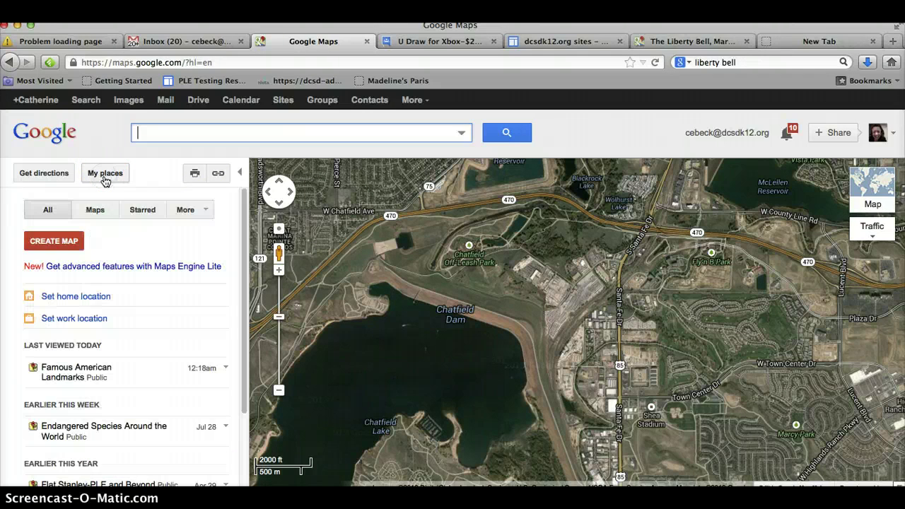
click(92, 211)
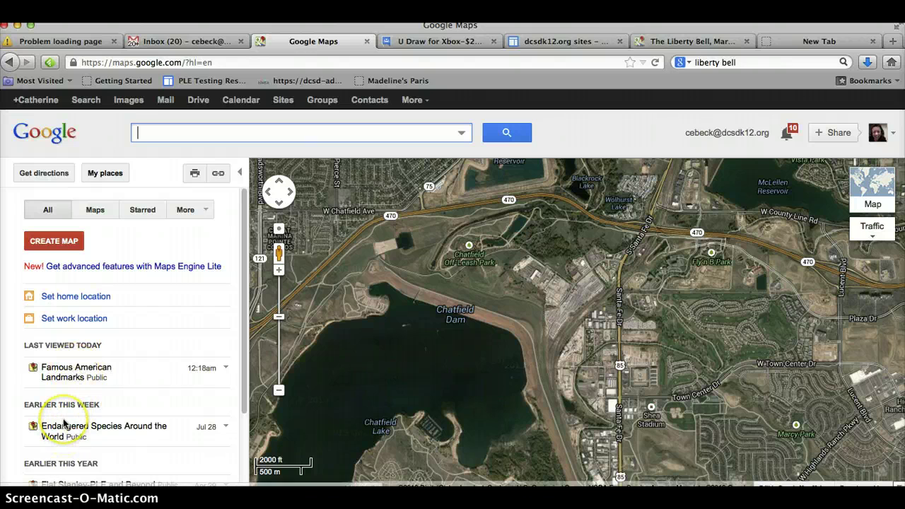
click(65, 244)
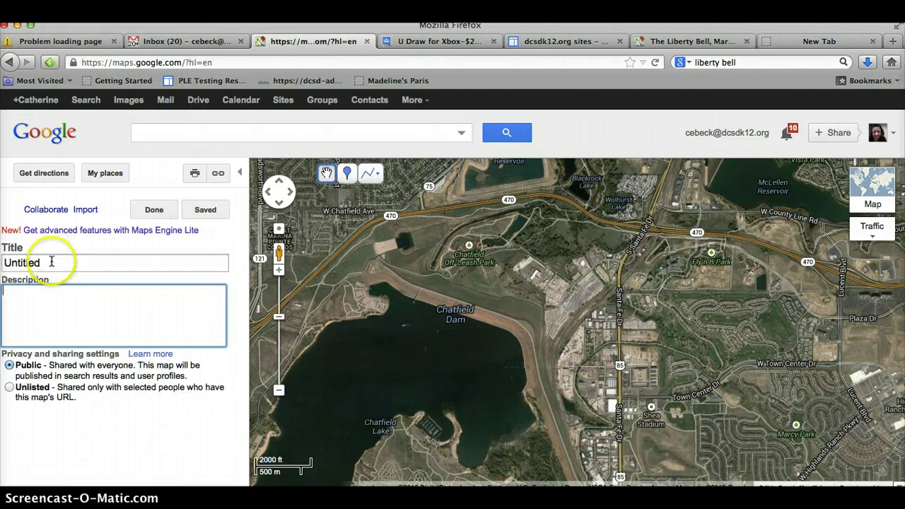
Step: Replace the new map's default title with "Make Way for Ducklings"
click(51, 263)
key(BackSpace)
key(BackSpace)
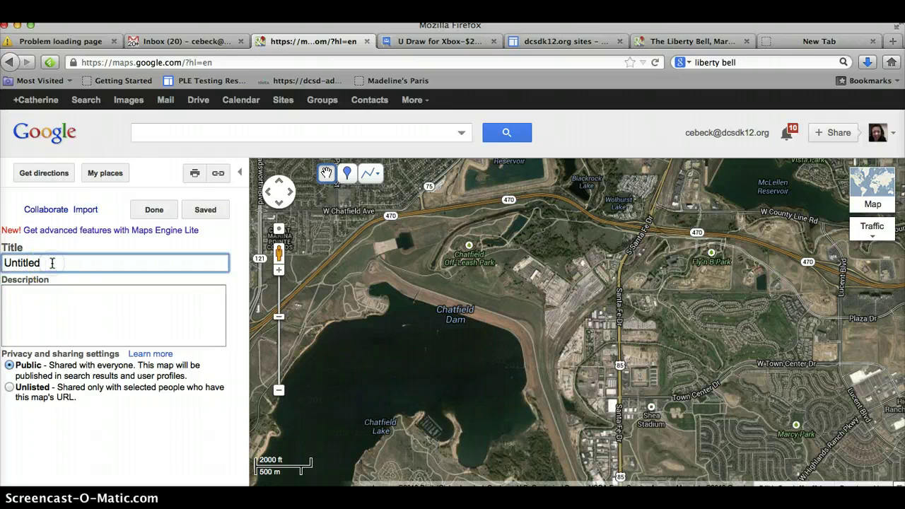
key(BackSpace)
key(BackSpace)
key(BackSpace)
text(Make Way for Ducklings)
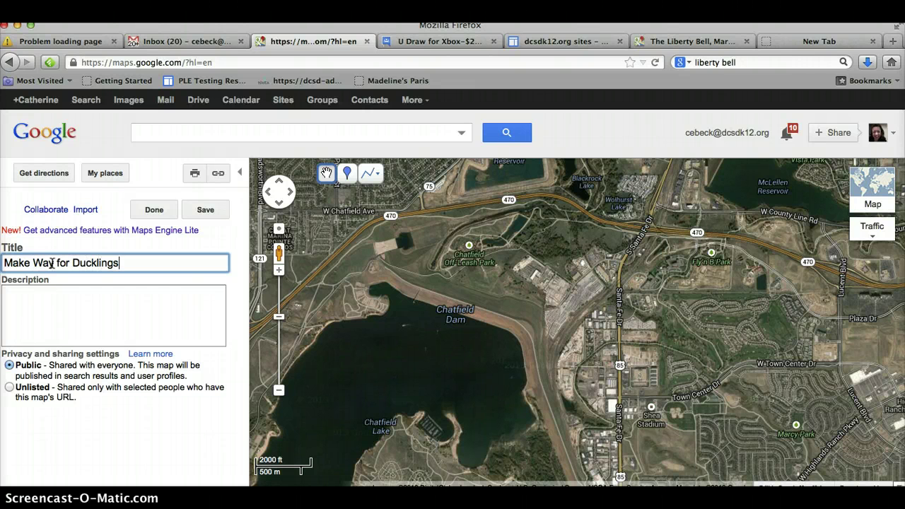
Step: Describe the map as "This Google Interactive Map will highlight locations that Mr. and Mrs. Mallard visit while looking for a perfect home for their ducklings."
key(Tab)
text(This Goog)
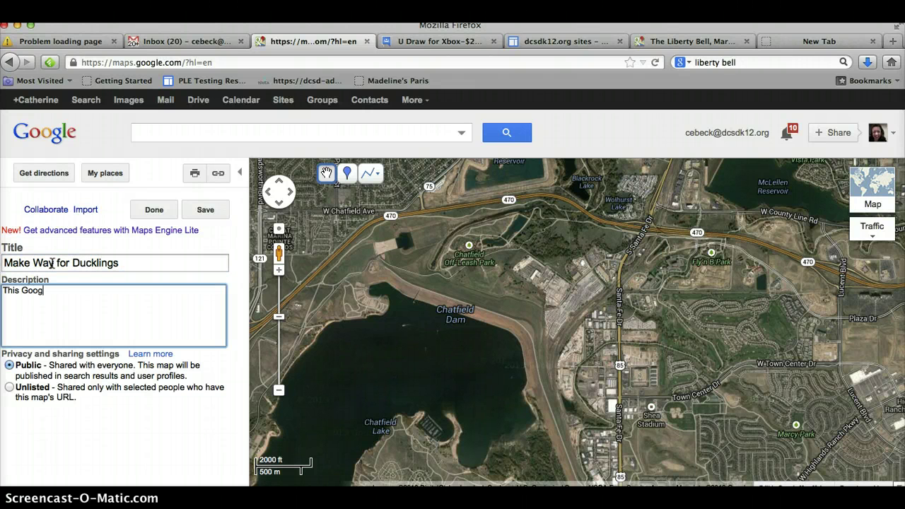
text(le Interactive Map will high)
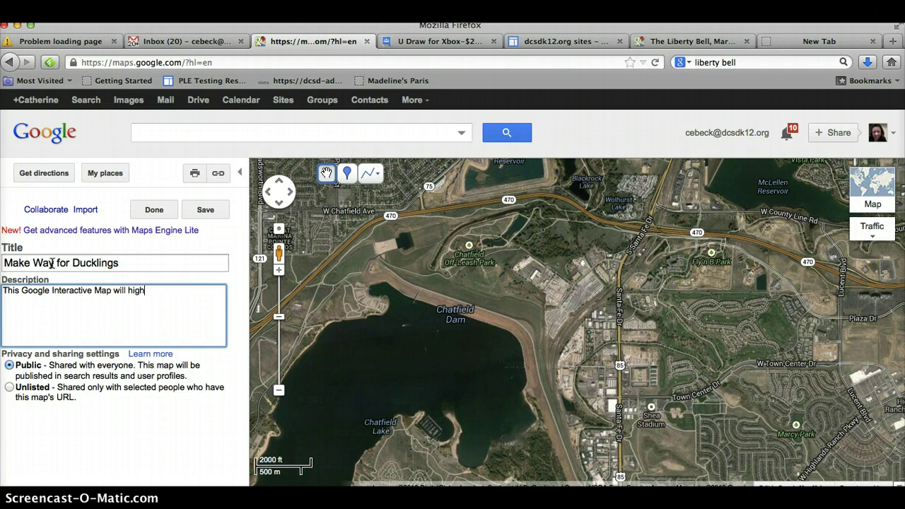
text(light locations that Mr. )
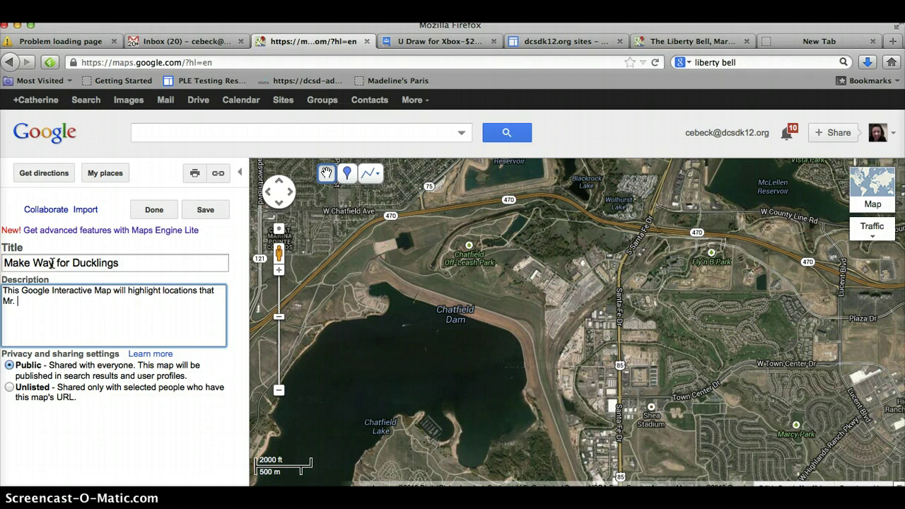
text(and Mrs. Mallard visit)
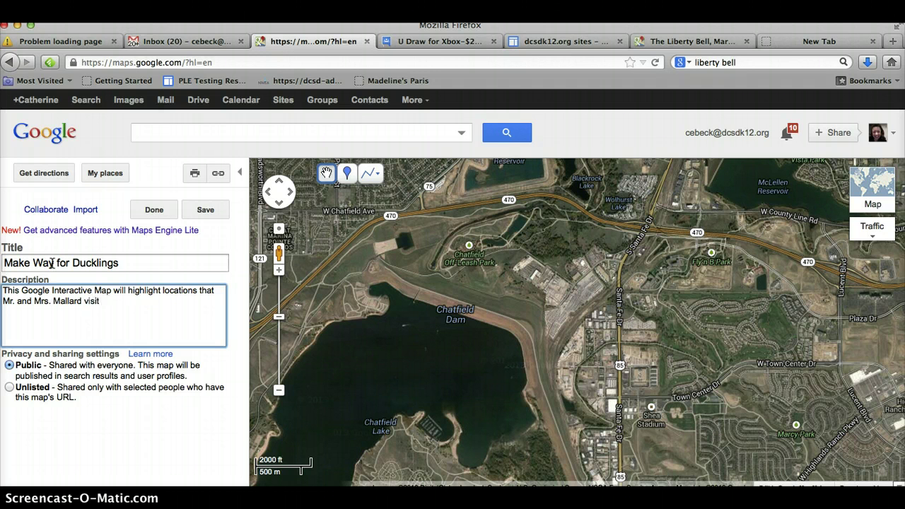
text( while looking for a perfect ho)
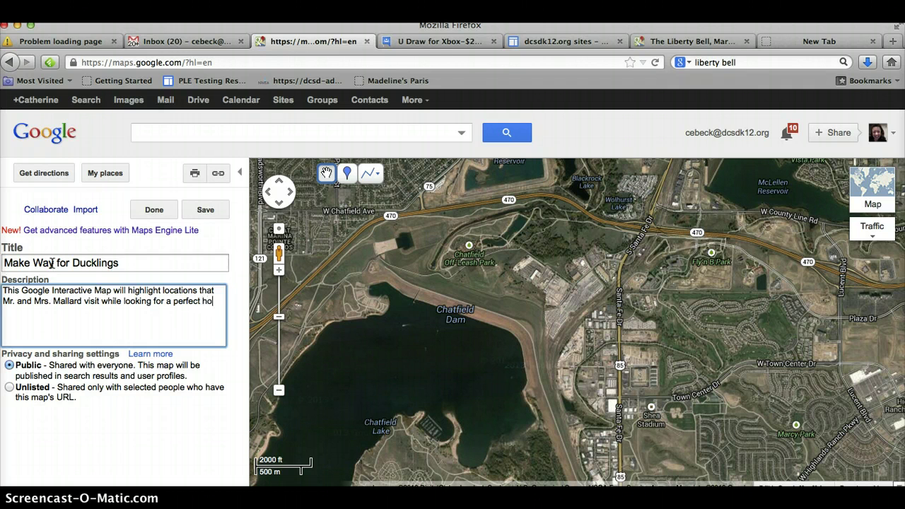
text(me for their ducklings.)
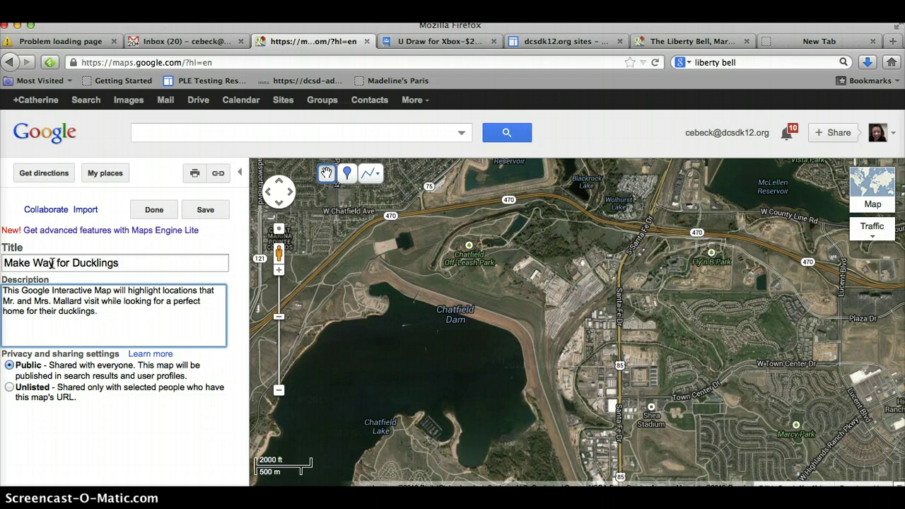
Step: Set the map's privacy and sharing to Public and finish editing the map details
click(124, 262)
click(125, 263)
click(151, 209)
click(103, 308)
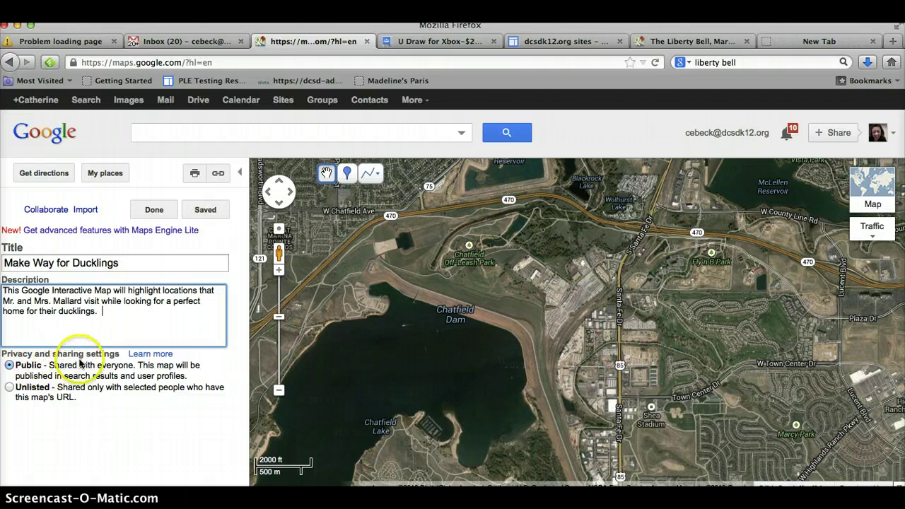
click(9, 388)
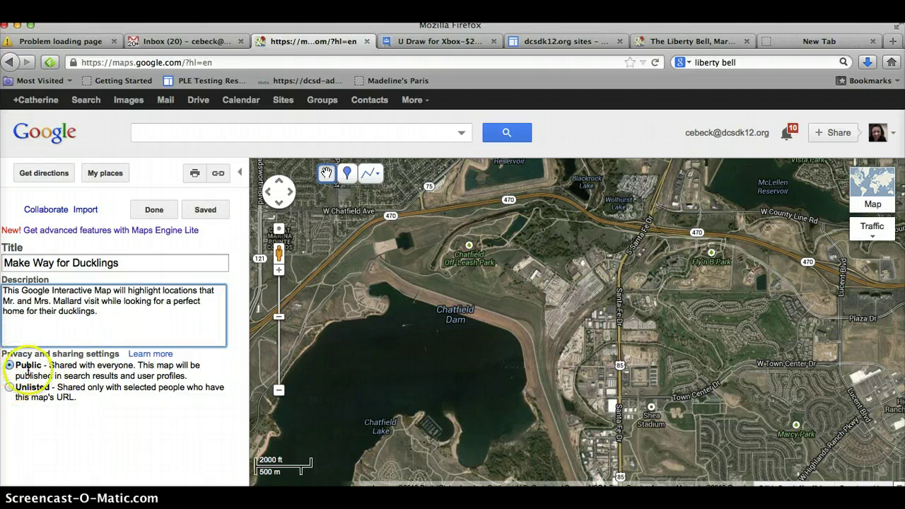
click(10, 365)
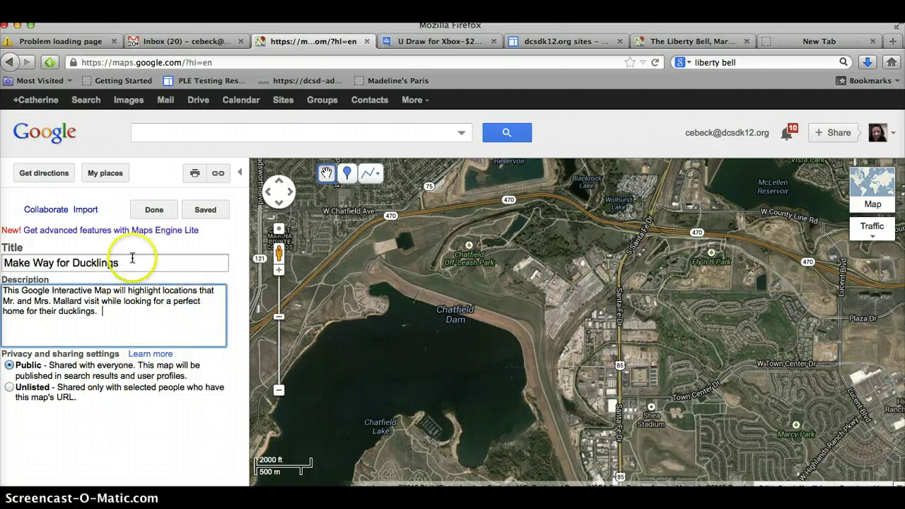
click(162, 209)
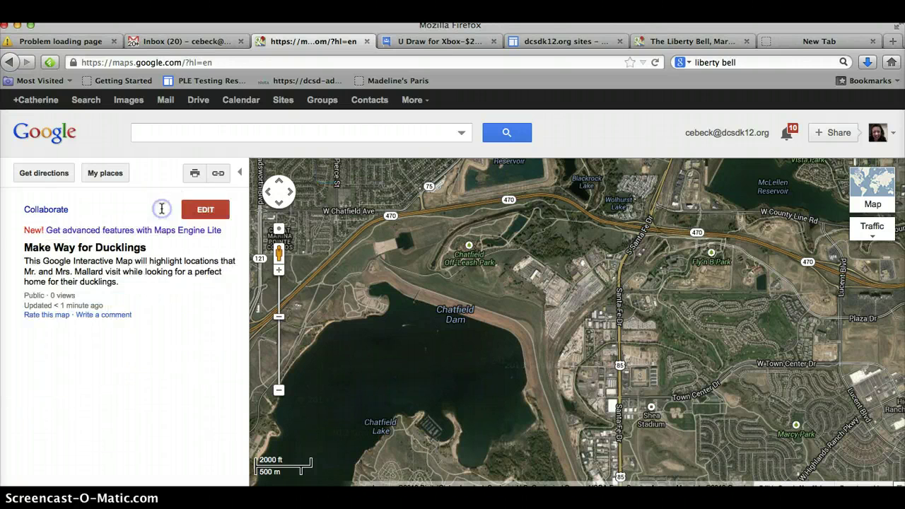